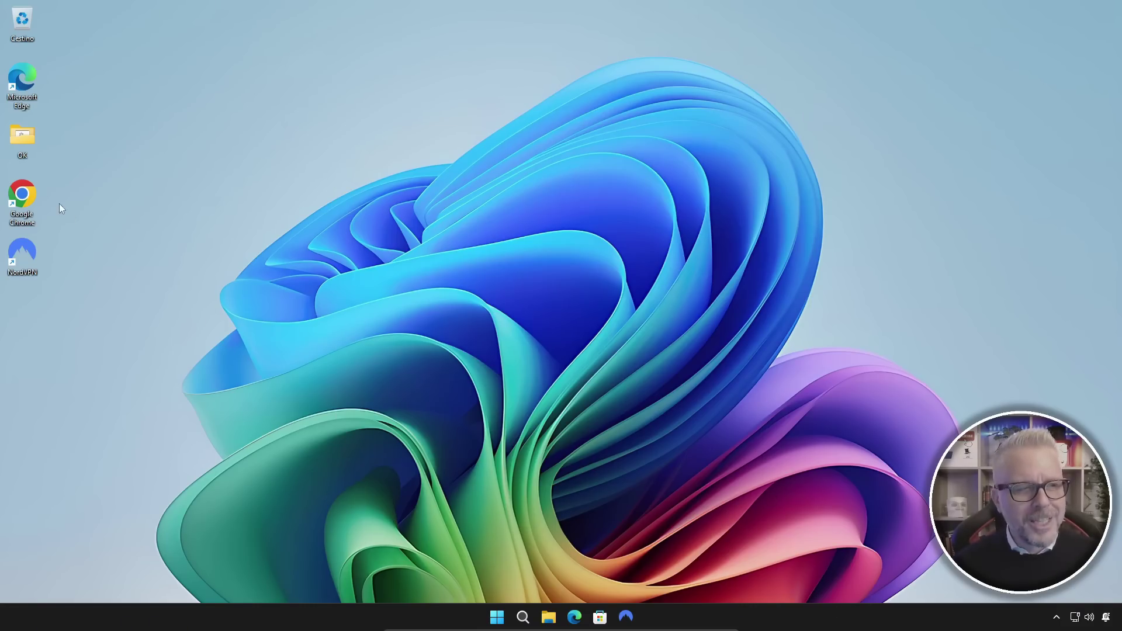
Open Google Chrome, search Google for "gentiluomo digitale" and open the Gentiluomo Digitale home page.
{"action": "double_click", "coordinate": [22, 196]}
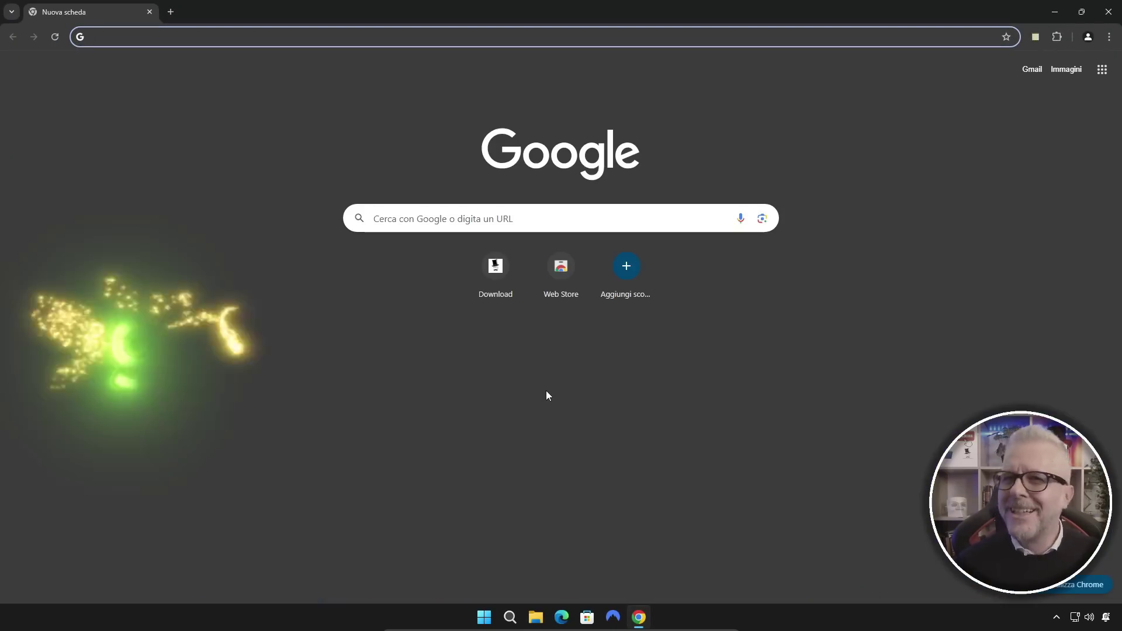
{"action": "left_click", "coordinate": [417, 221]}
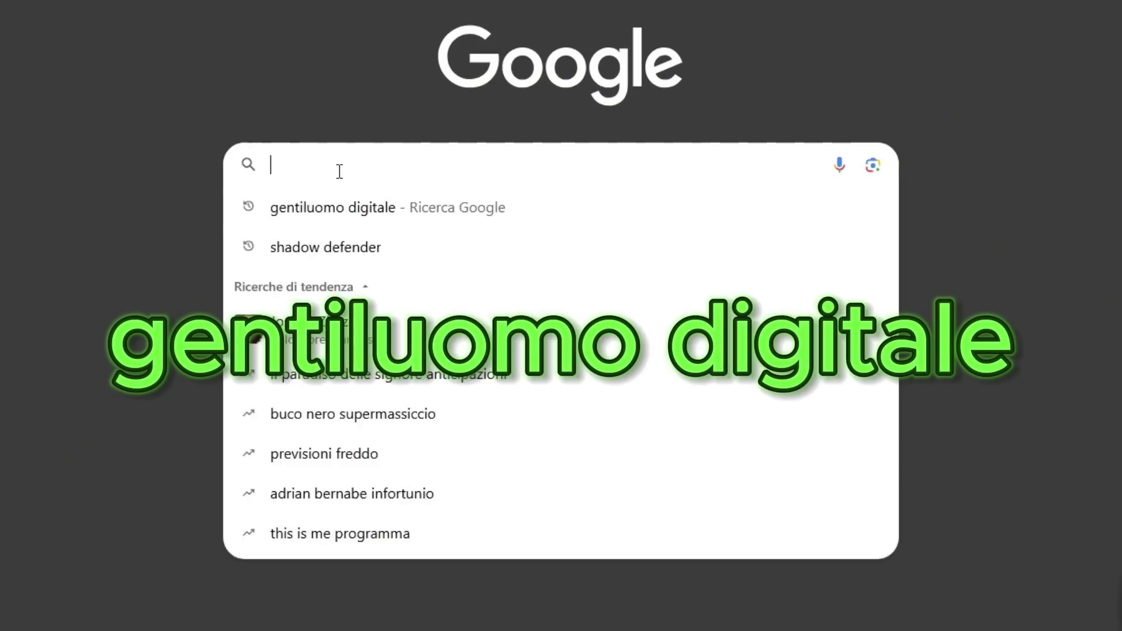
{"action": "type", "text": "gentiluomo digitale"}
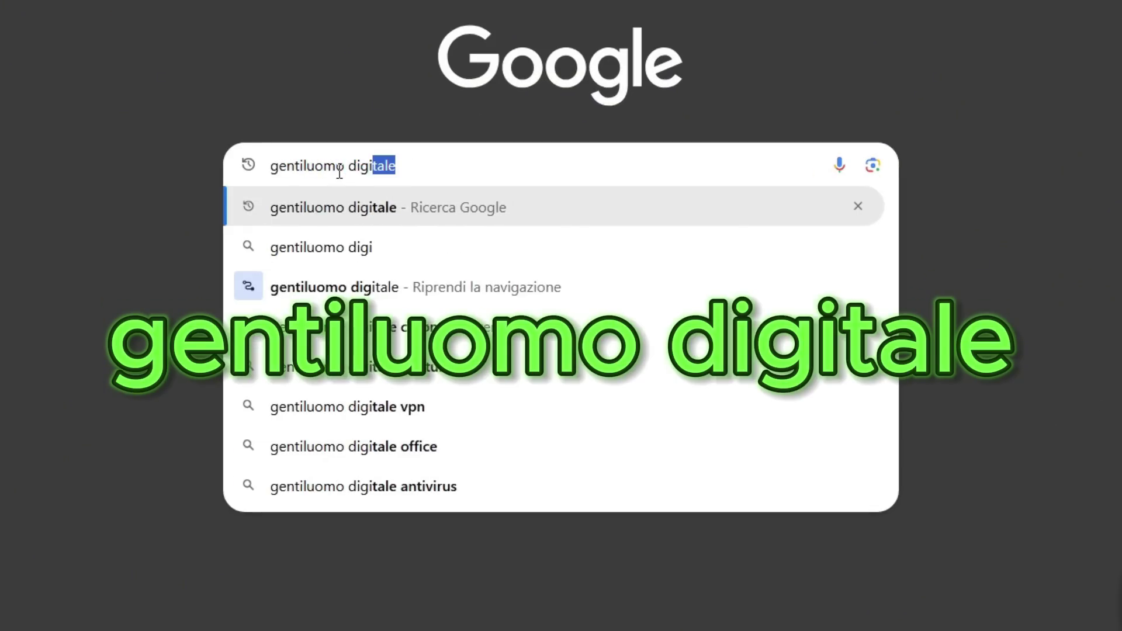
{"action": "key", "text": "Return"}
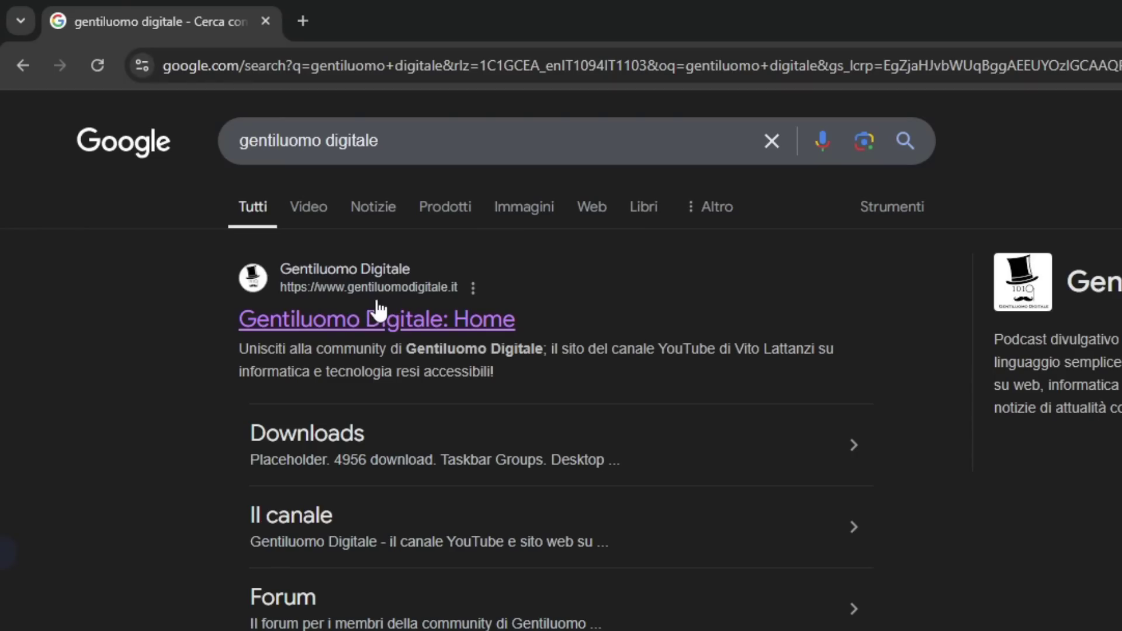
{"action": "left_click", "coordinate": [381, 319]}
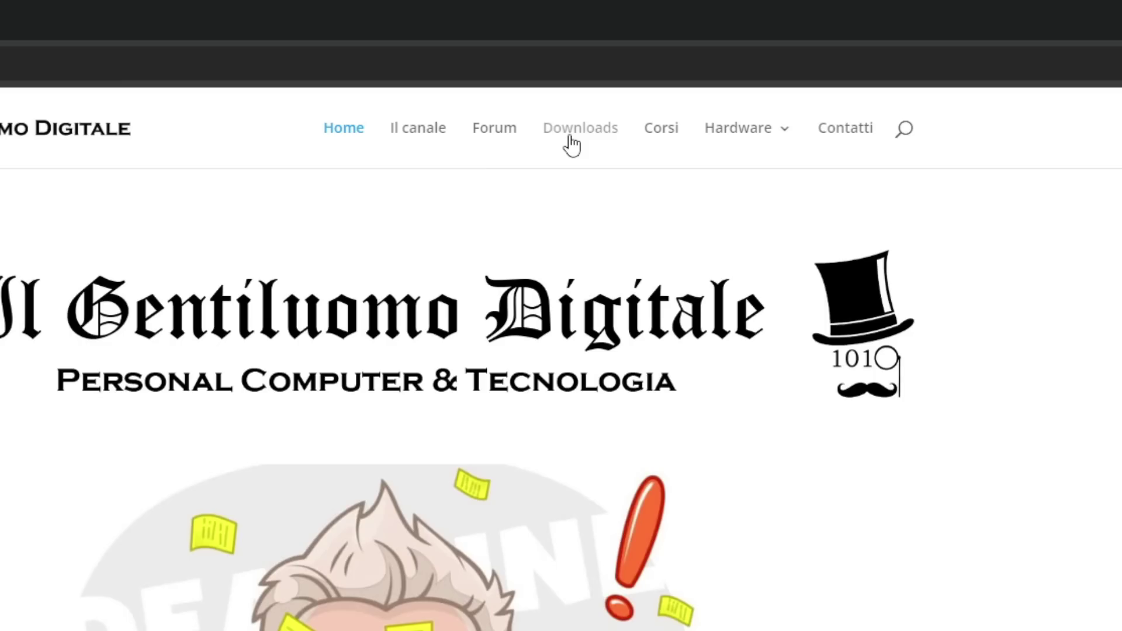
Open the site's Downloads page and locate the Show key plus entry.
{"action": "left_click", "coordinate": [570, 138]}
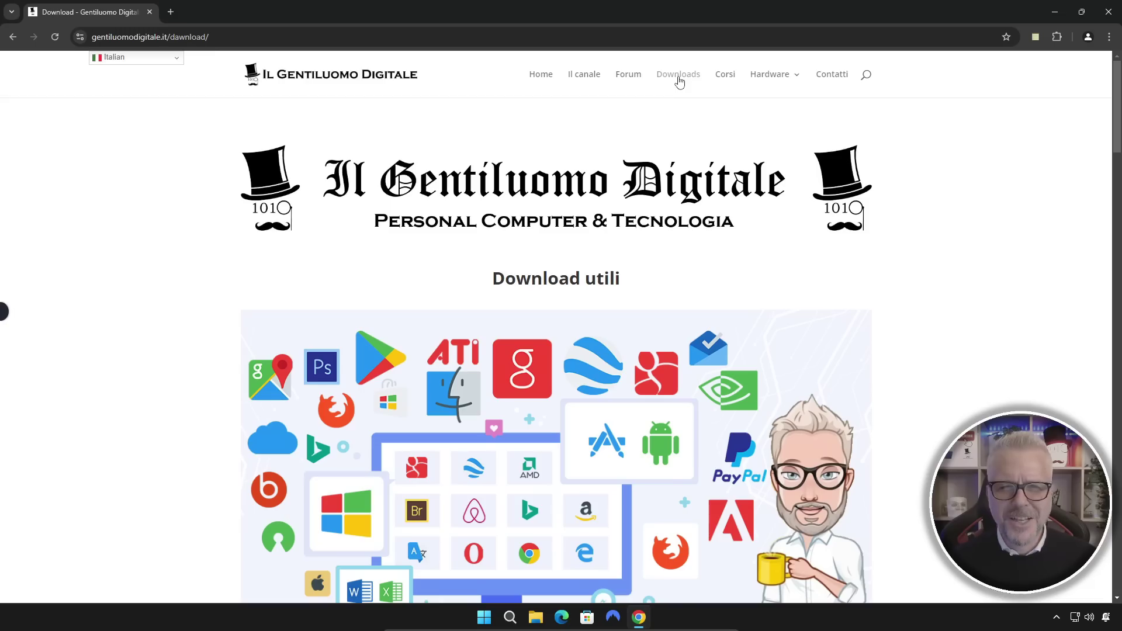
{"action": "scroll", "coordinate": [569, 175], "scroll_direction": "down", "scroll_amount": 8}
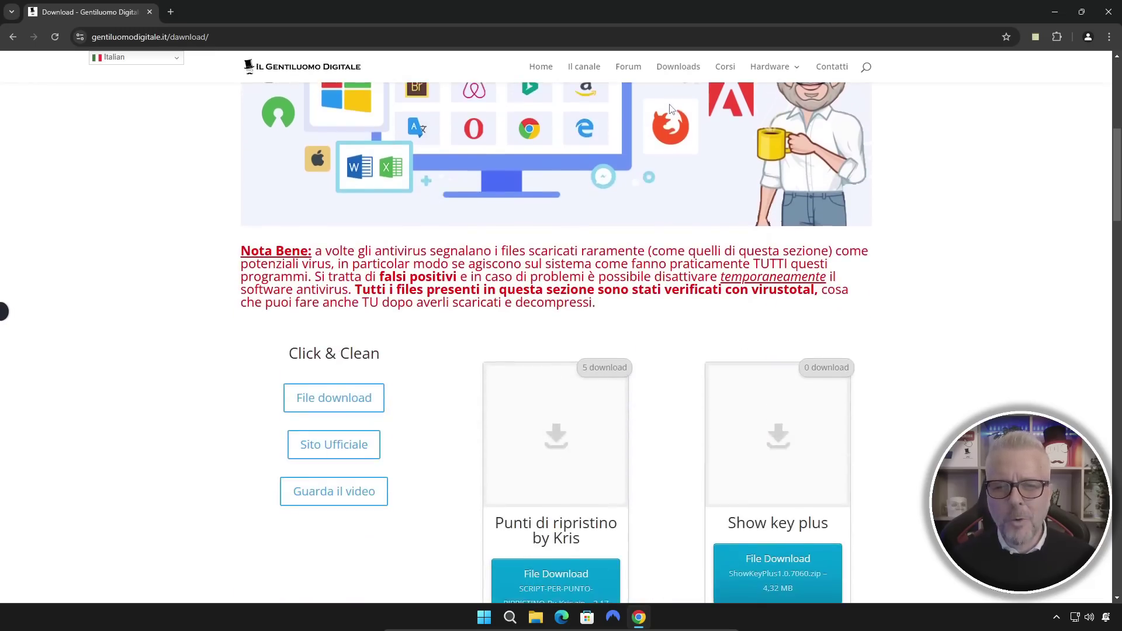
{"action": "scroll", "coordinate": [670, 109], "scroll_direction": "down", "scroll_amount": 2}
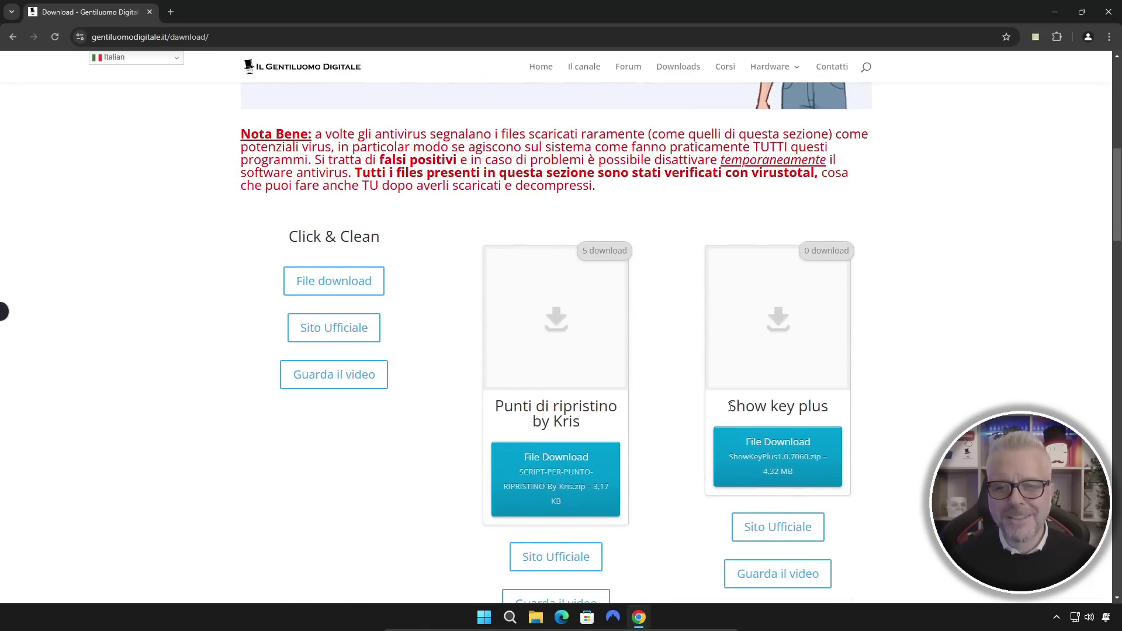
{"action": "left_click_drag", "start_coordinate": [730, 408], "coordinate": [836, 410]}
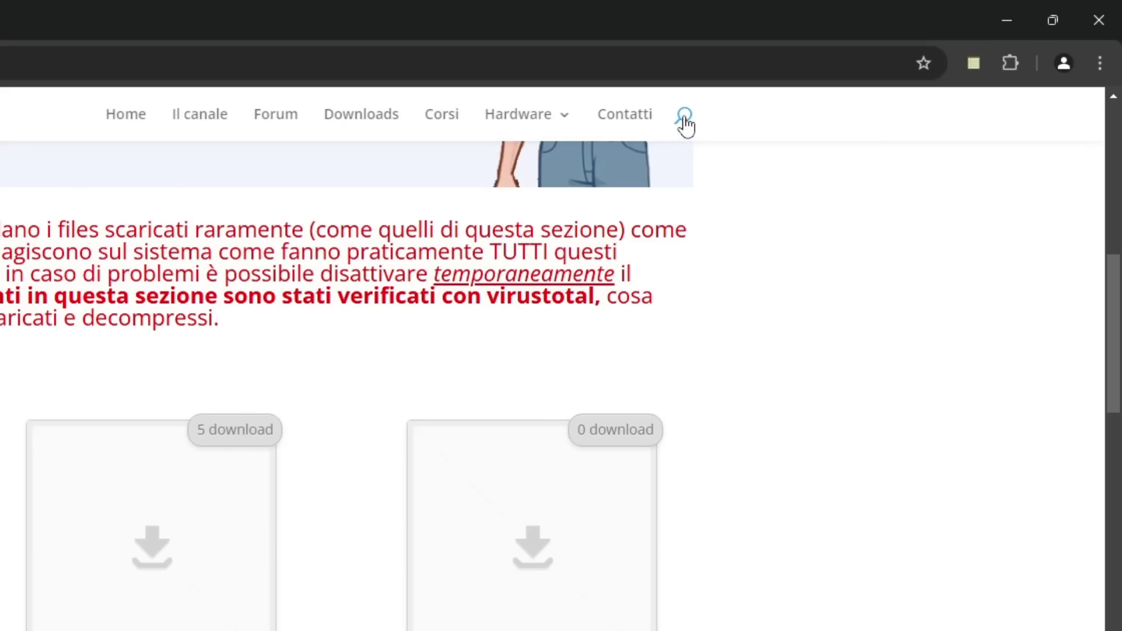
Search the site for "show" and download ShowKeyPlus1.0.7060.zip from the Show key plus result.
{"action": "left_click", "coordinate": [685, 119]}
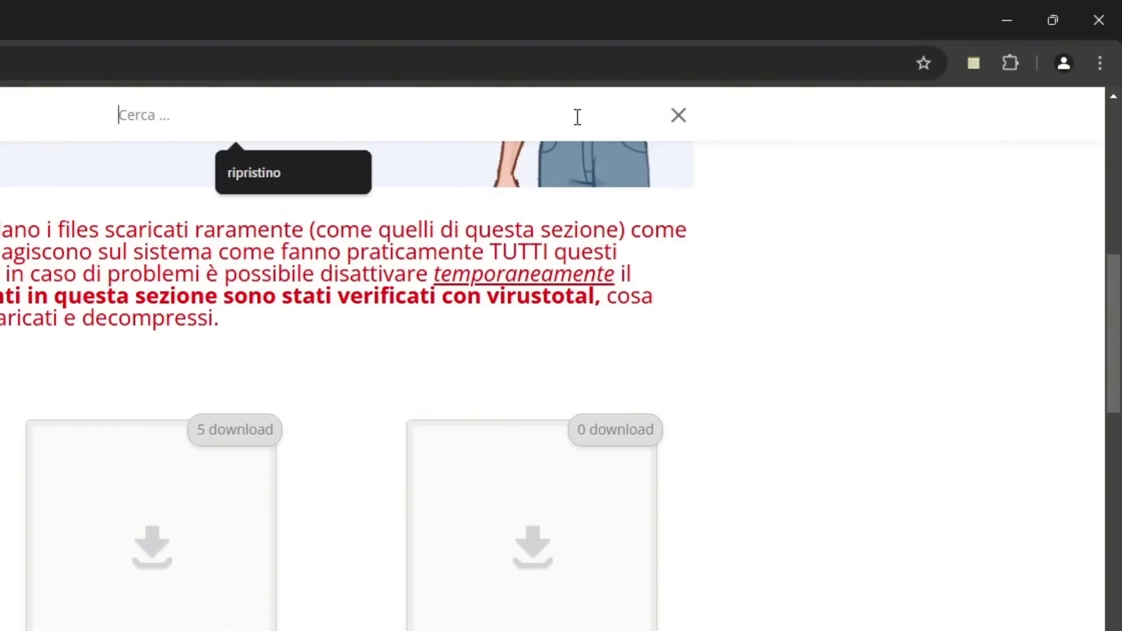
{"action": "type", "text": "show"}
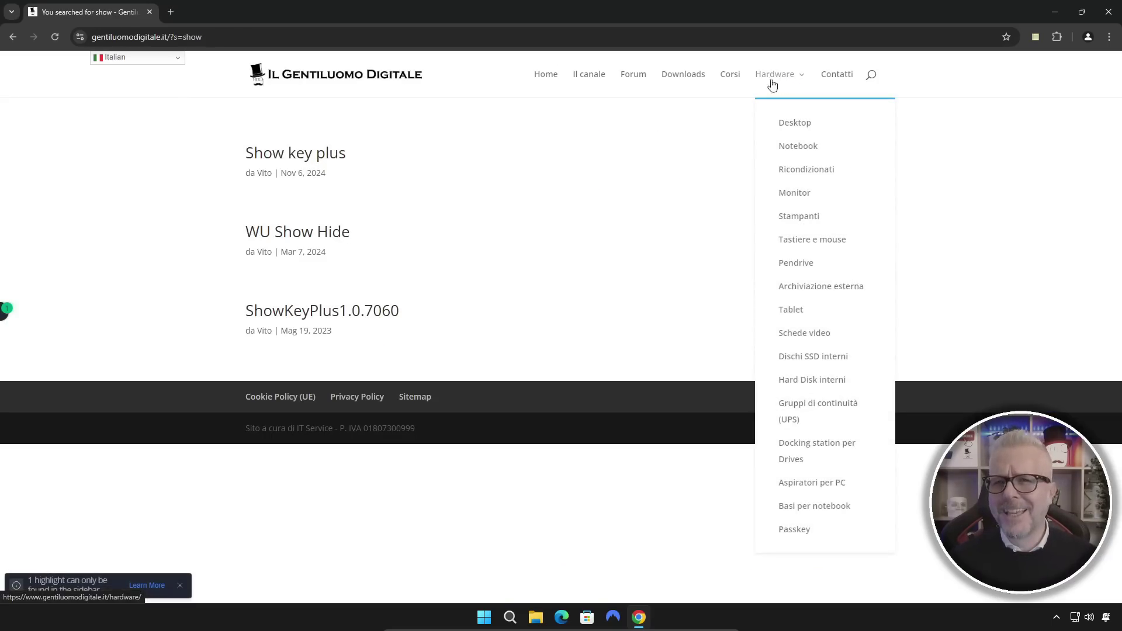
{"action": "left_click", "coordinate": [315, 159]}
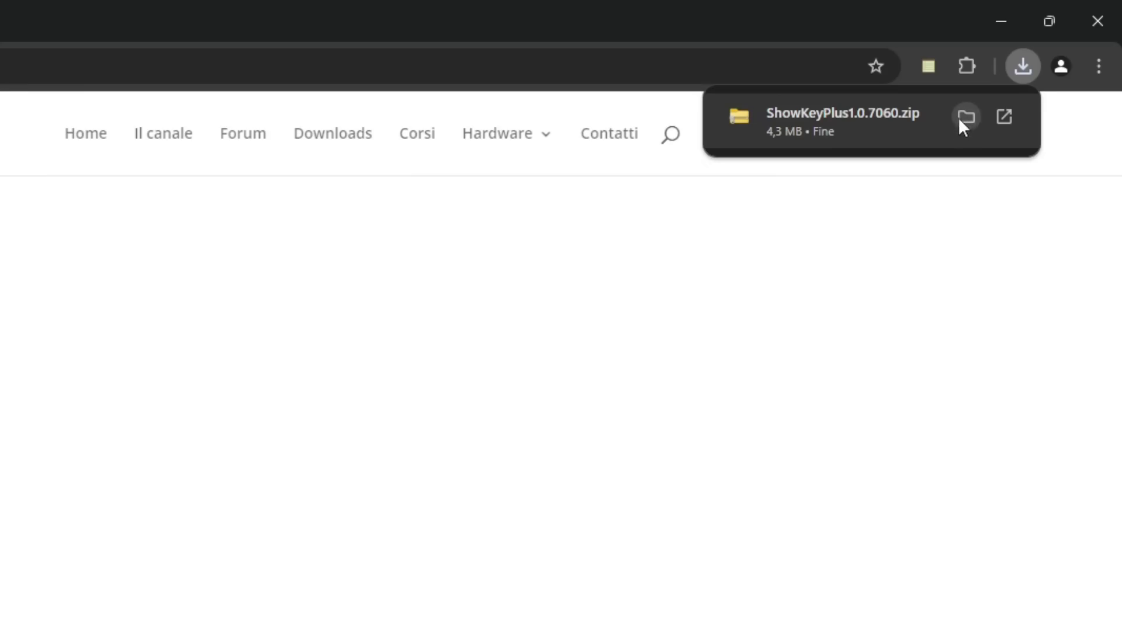
Copy the ShowKeyPlus1.0.7060 folder out of the downloaded zip onto the desktop, closing the browser and the file window.
{"action": "left_click", "coordinate": [966, 116]}
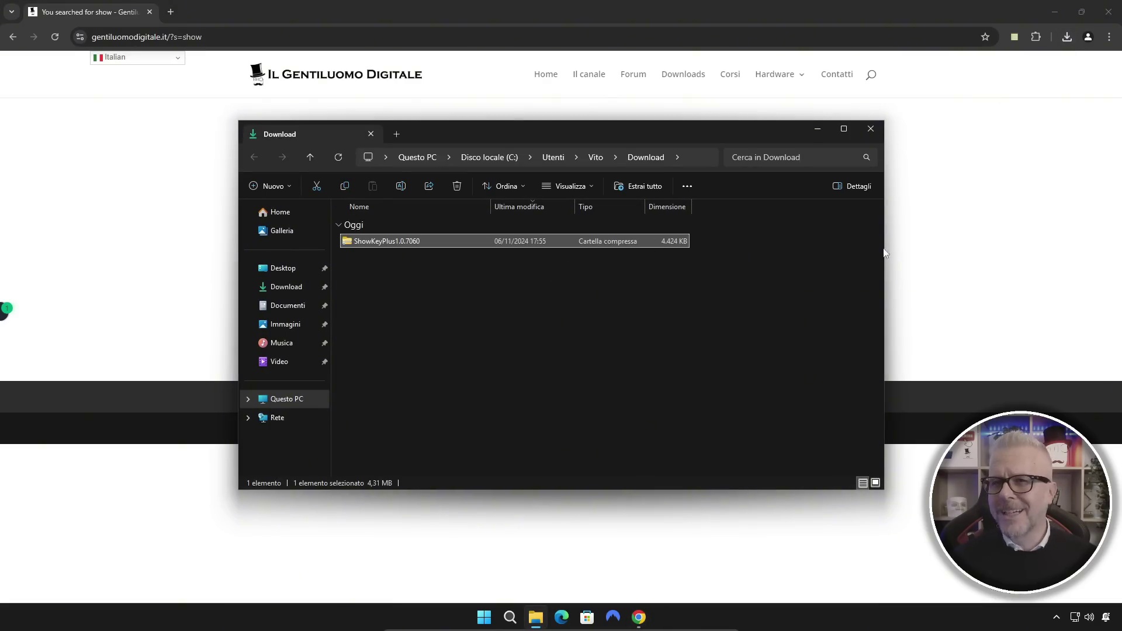
{"action": "left_click", "coordinate": [1110, 15]}
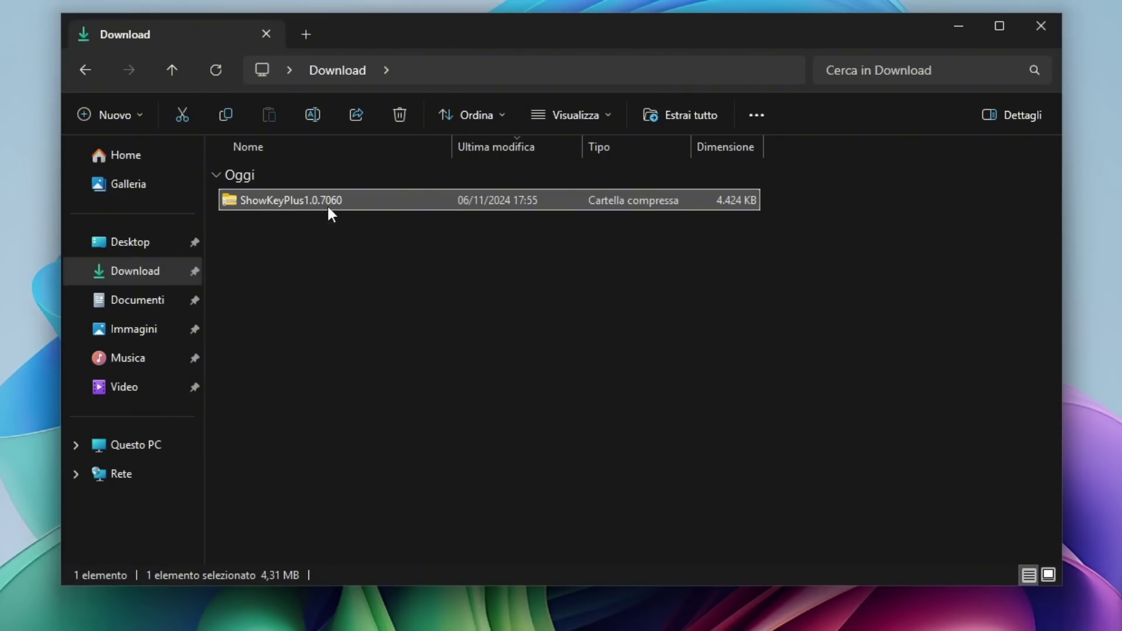
{"action": "double_click", "coordinate": [358, 198]}
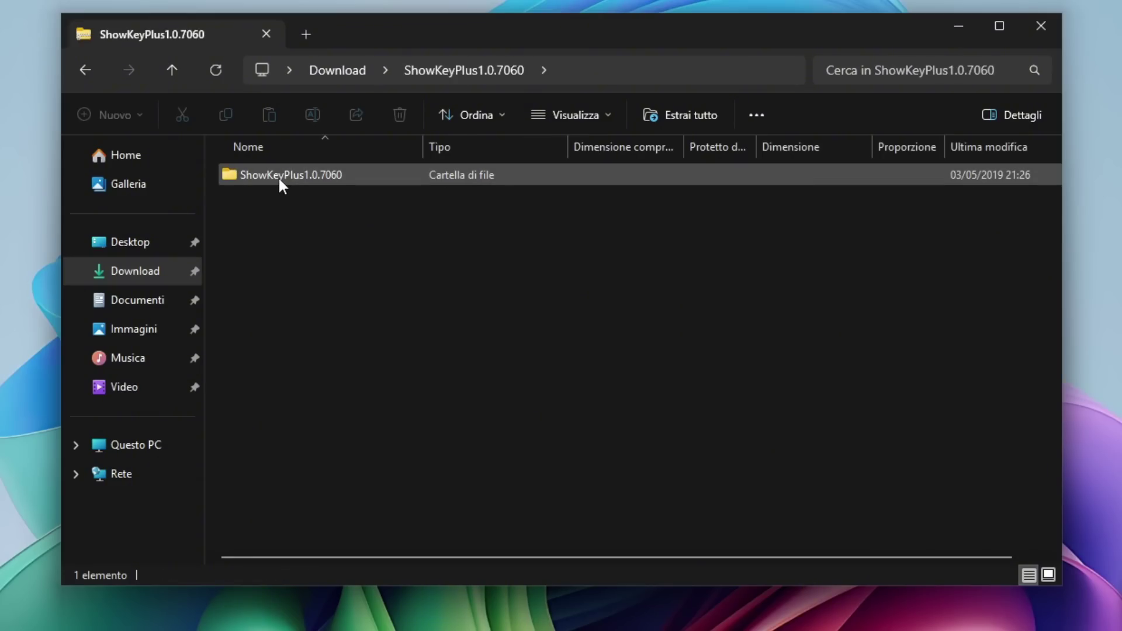
{"action": "left_click_drag", "start_coordinate": [278, 176], "coordinate": [249, 255]}
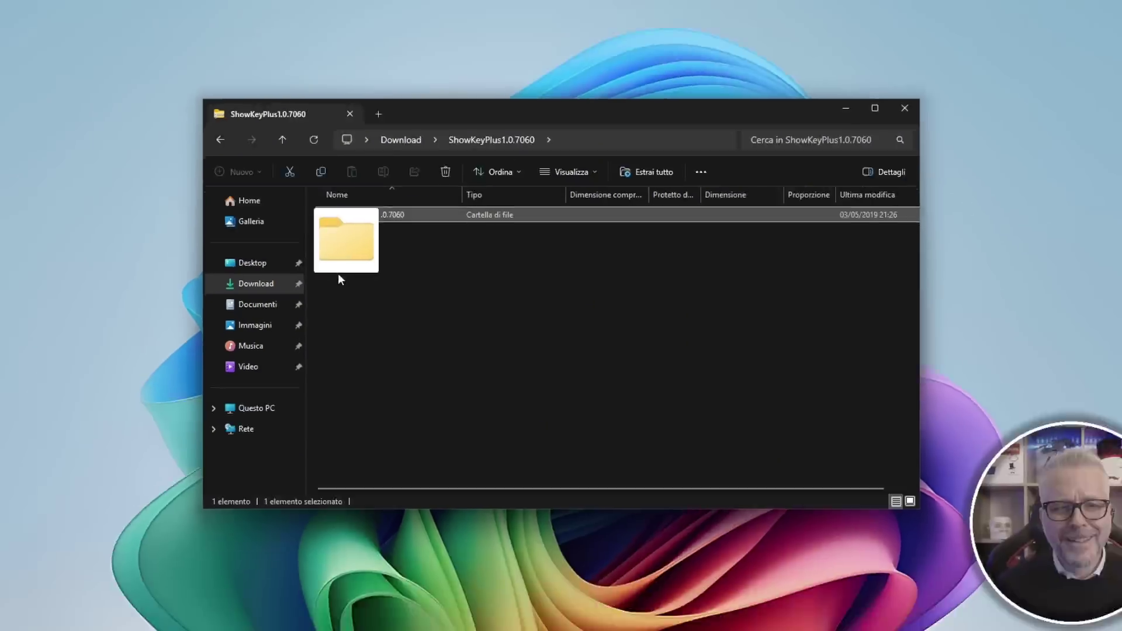
{"action": "left_click_drag", "start_coordinate": [338, 273], "coordinate": [20, 319]}
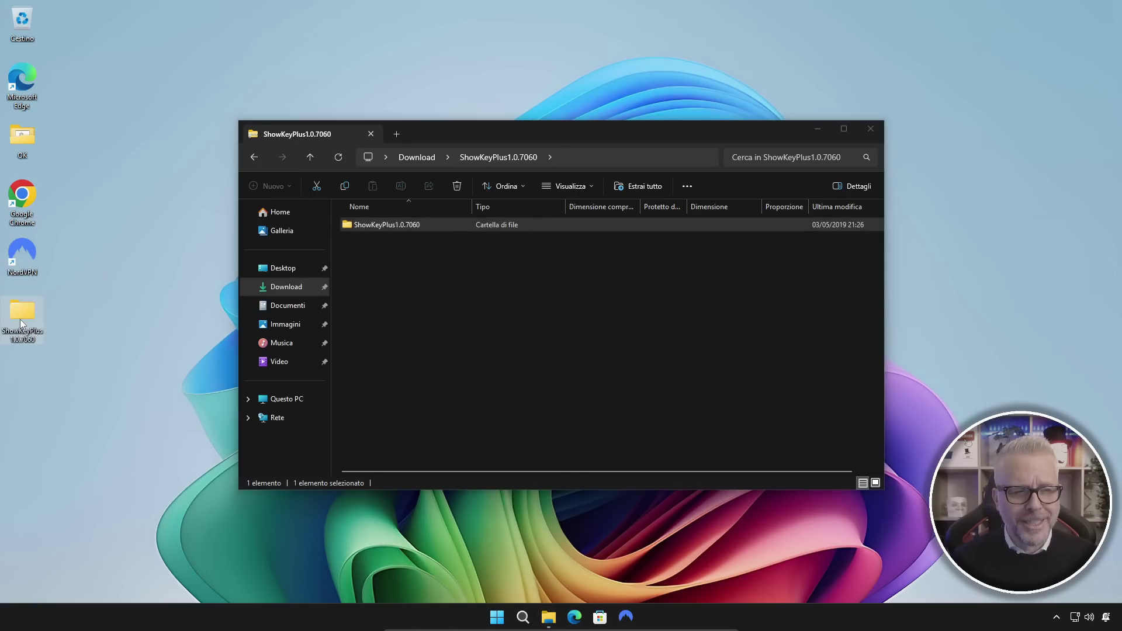
{"action": "left_click", "coordinate": [871, 129]}
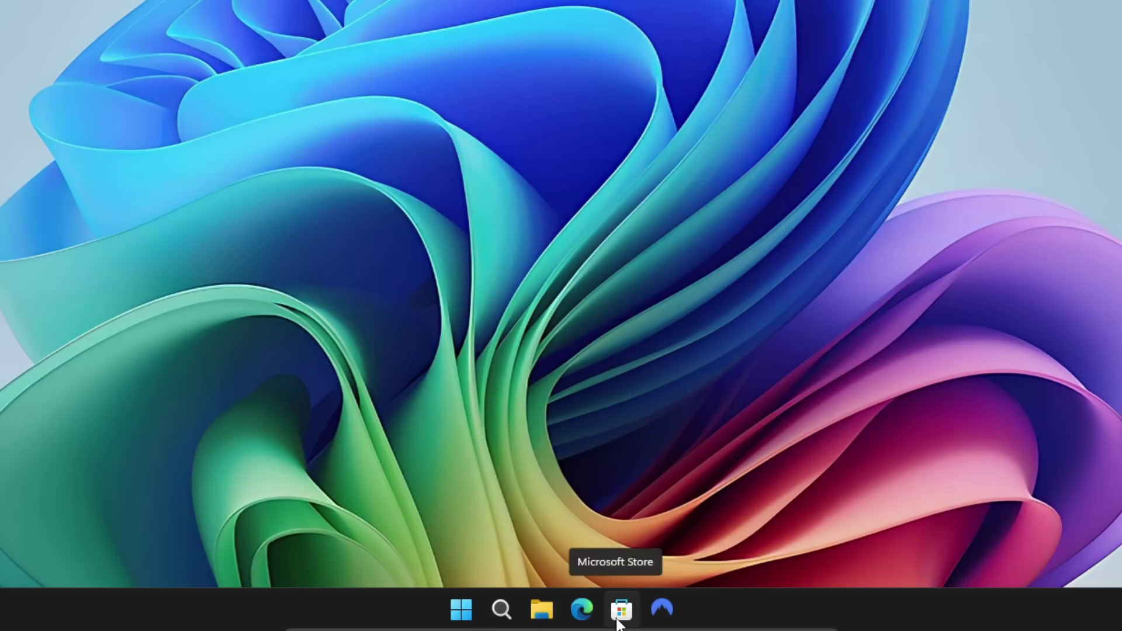
Search the Microsoft Store for "show key plus", view the ShowKeyPlus listing and close the store.
{"action": "left_click", "coordinate": [617, 622]}
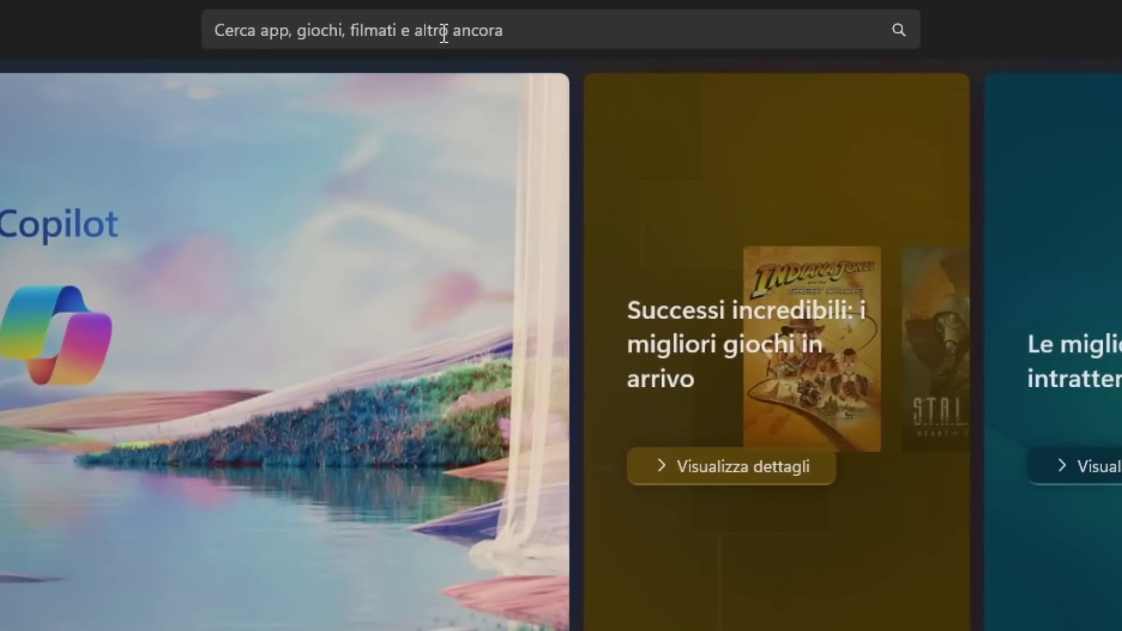
{"action": "left_click", "coordinate": [444, 32]}
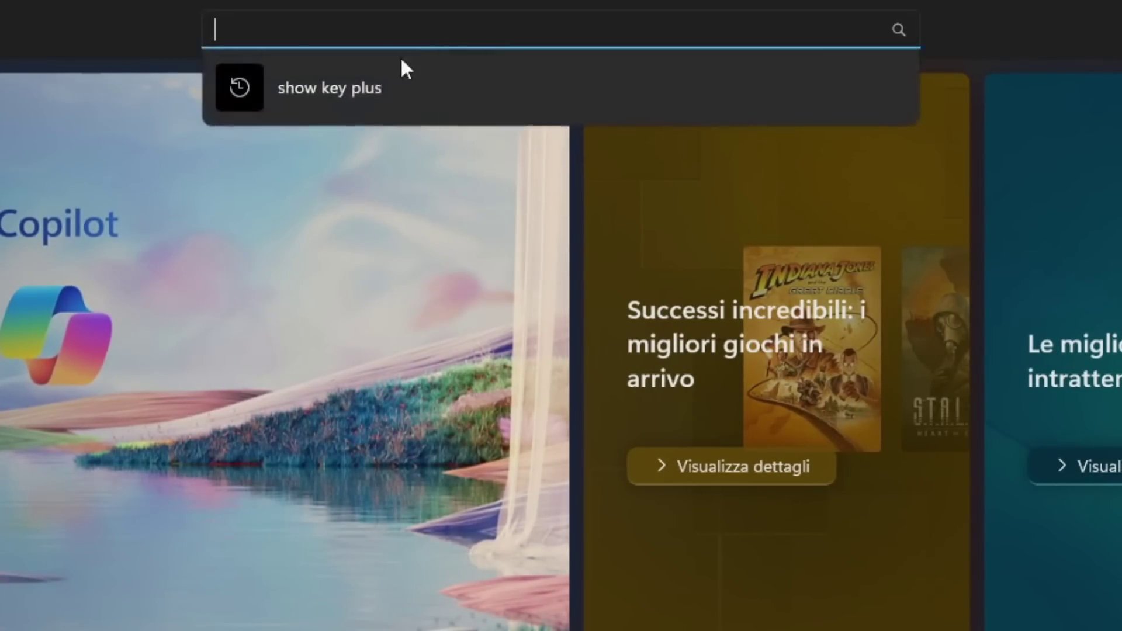
{"action": "left_click", "coordinate": [303, 91]}
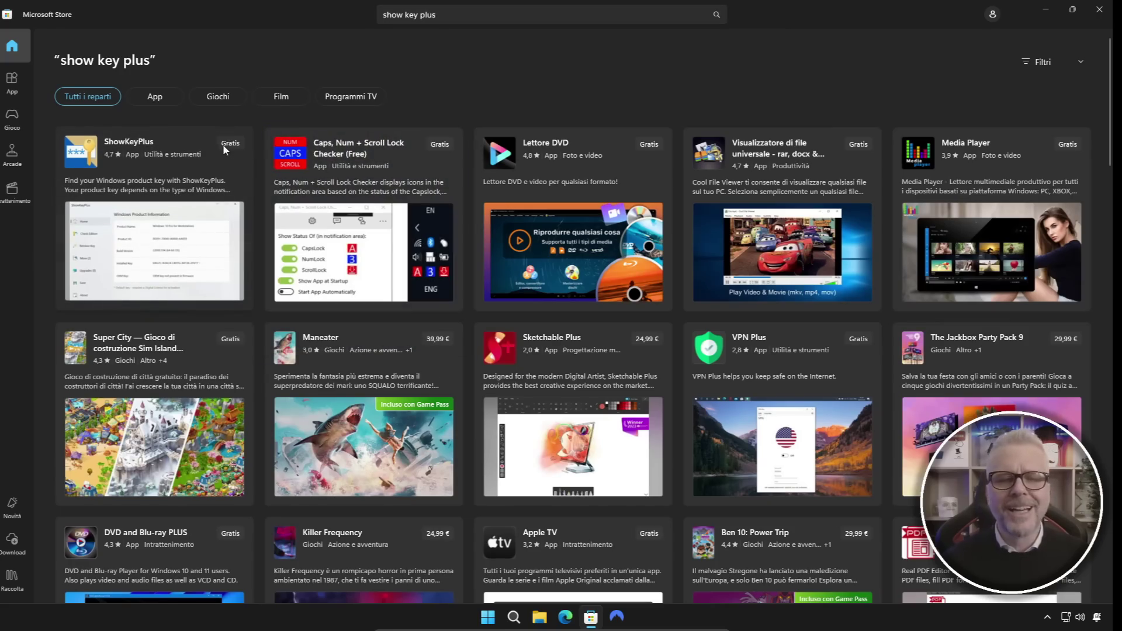
{"action": "mouse_move", "coordinate": [222, 149]}
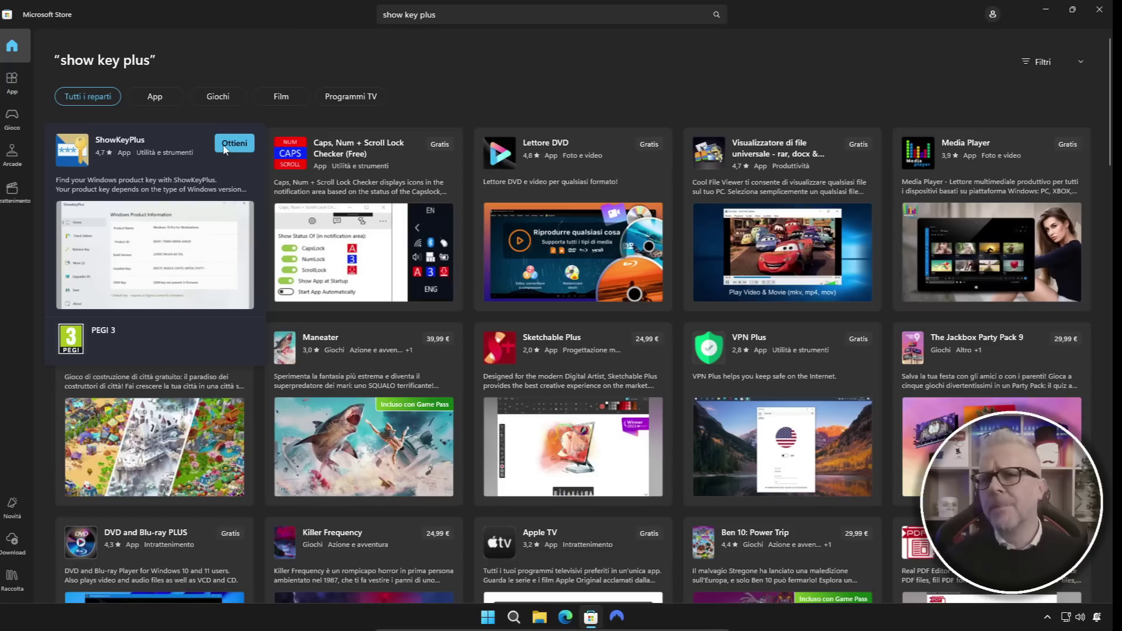
{"action": "left_click", "coordinate": [1098, 11]}
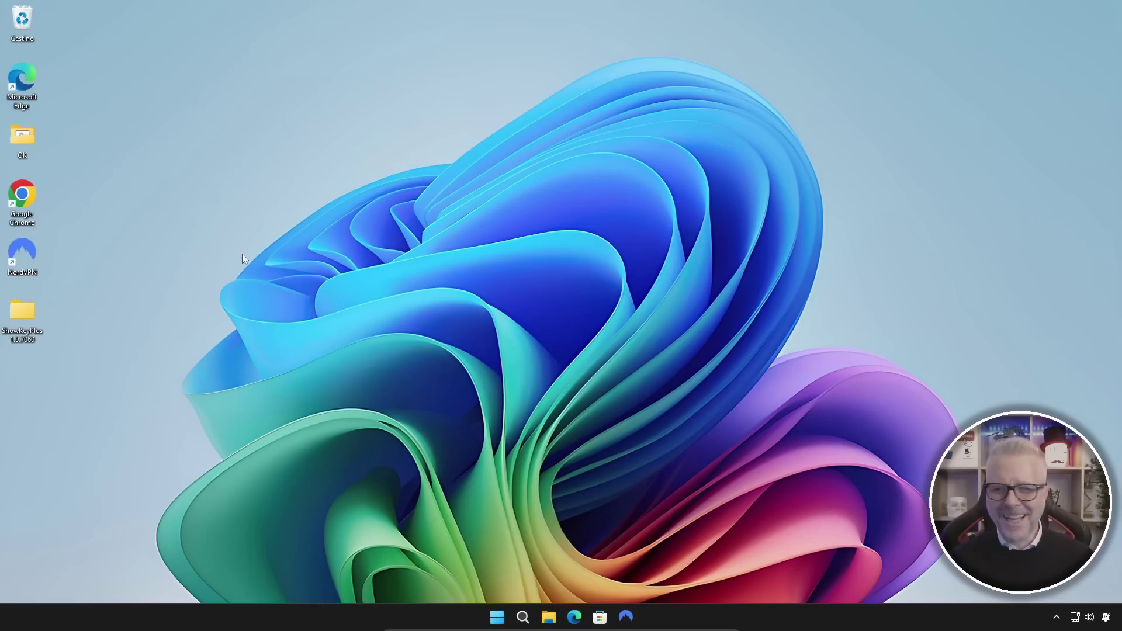
Extract the ShowKeyPlus_x86 archive from the desktop's ShowKeyPlus1.0.7060 folder to its proposed destination.
{"action": "double_click", "coordinate": [22, 317]}
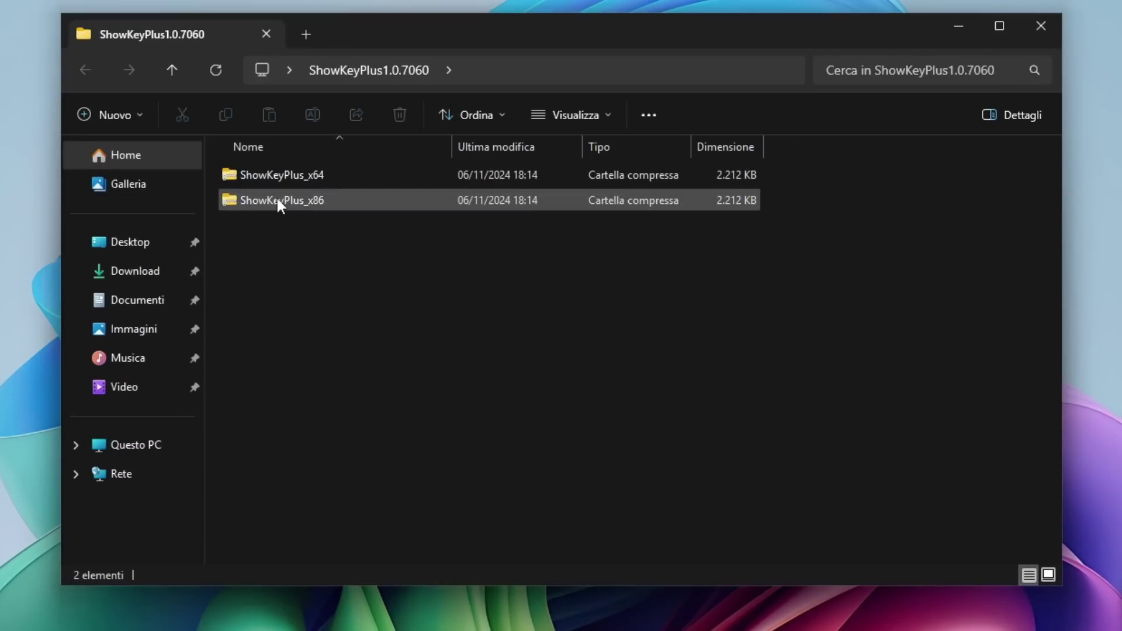
{"action": "left_click", "coordinate": [276, 201]}
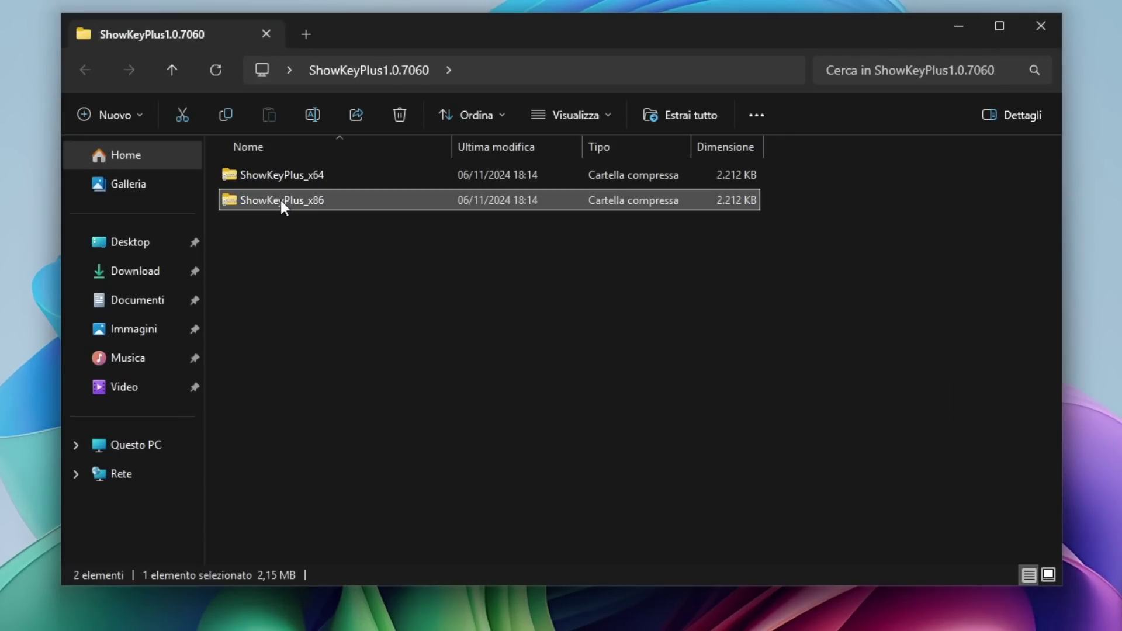
{"action": "right_click", "coordinate": [281, 201]}
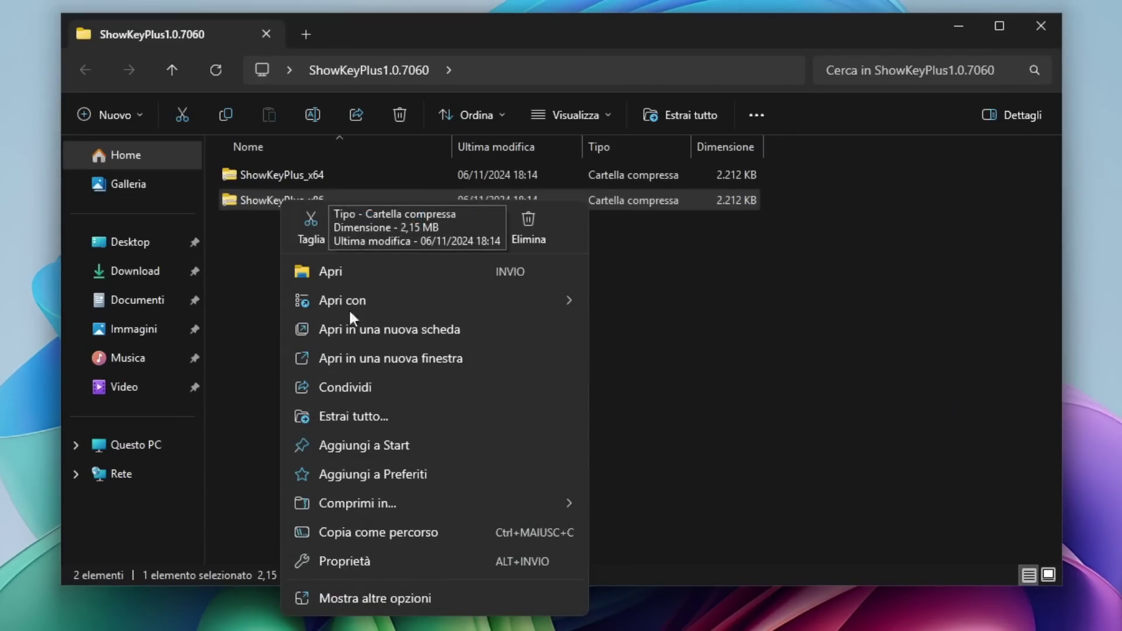
{"action": "left_click", "coordinate": [352, 416]}
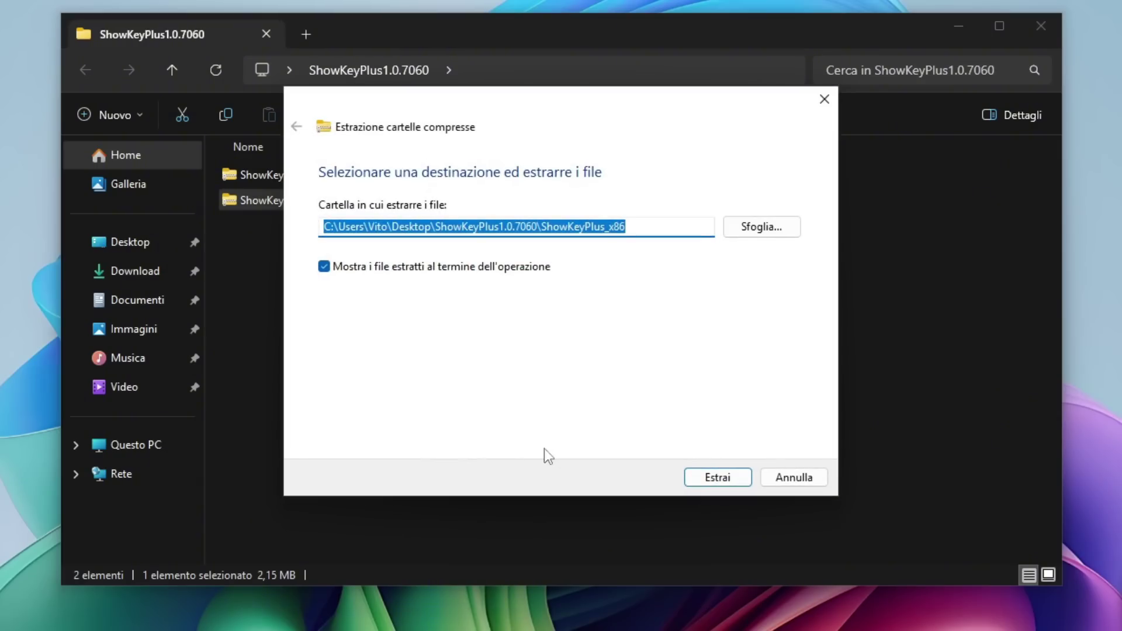
{"action": "left_click", "coordinate": [720, 476]}
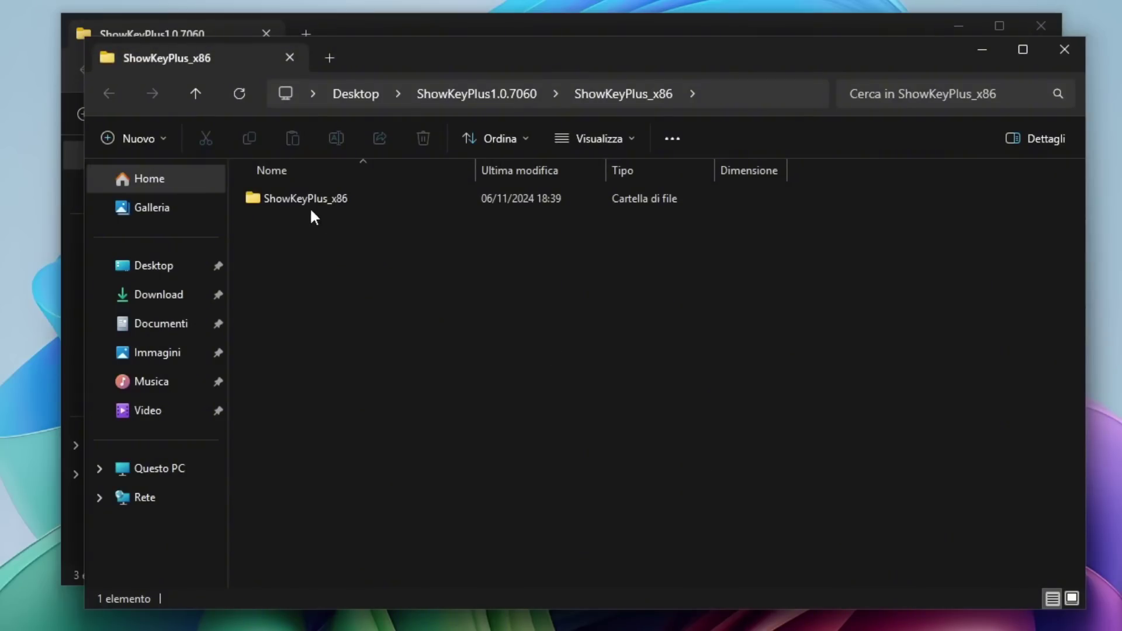
Run the ShowKeyPlus application from the extracted ShowKeyPlus_x86 folder and allow it to make changes to the device.
{"action": "double_click", "coordinate": [298, 198]}
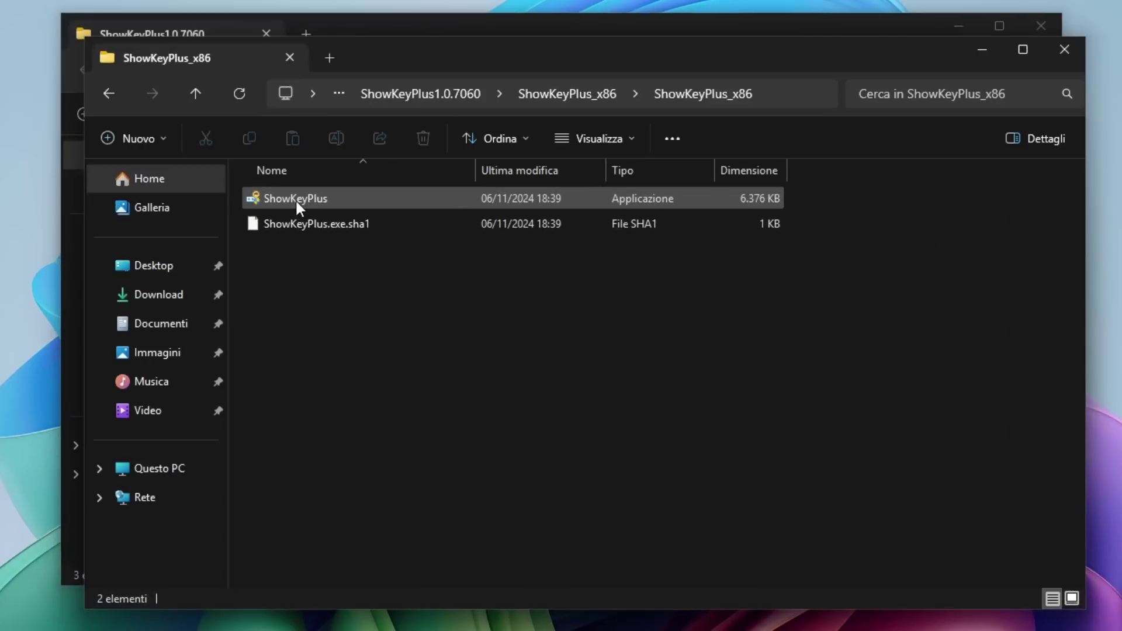
{"action": "double_click", "coordinate": [391, 239]}
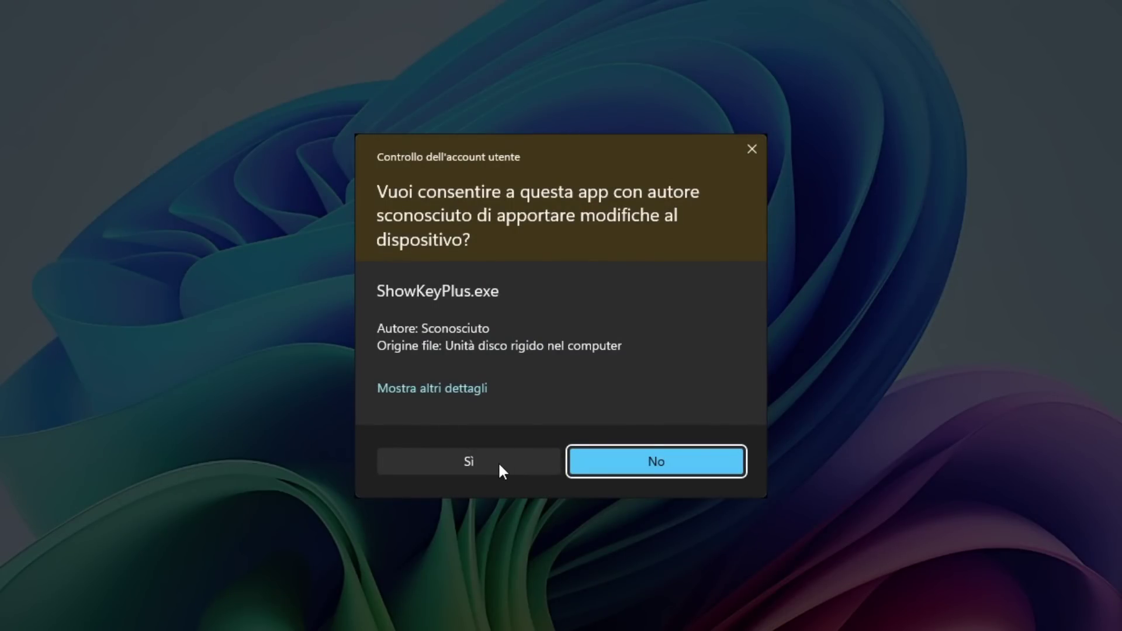
{"action": "left_click", "coordinate": [500, 466]}
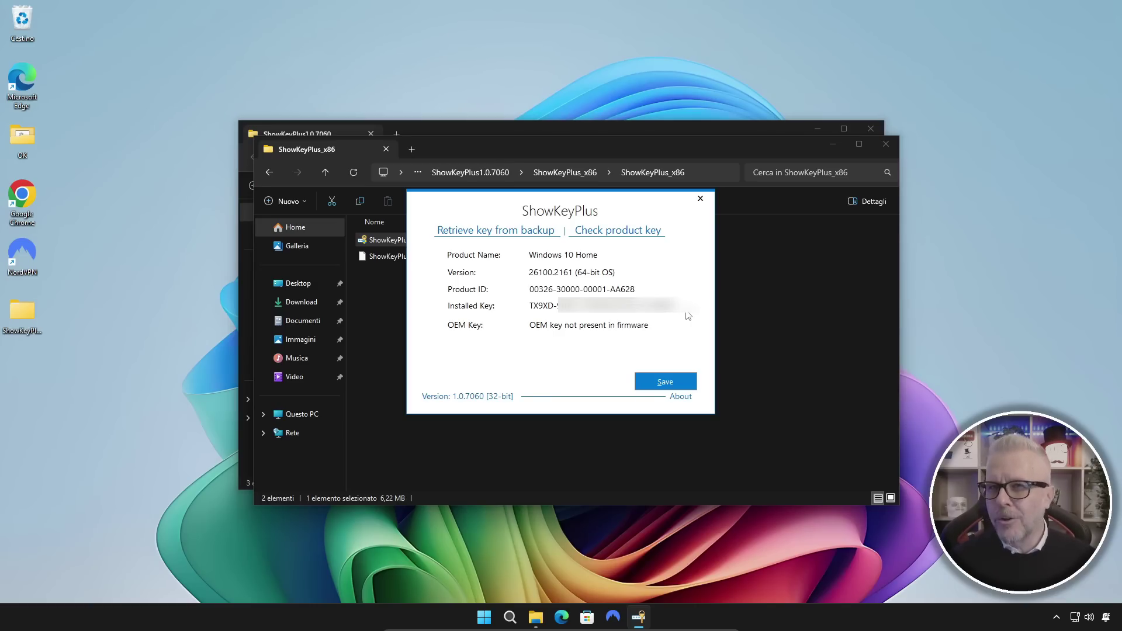
Save the product key information as the text file "Windows 10 Home Key" in Documenti, close ShowKeyPlus and open the saved file.
{"action": "left_click", "coordinate": [660, 383]}
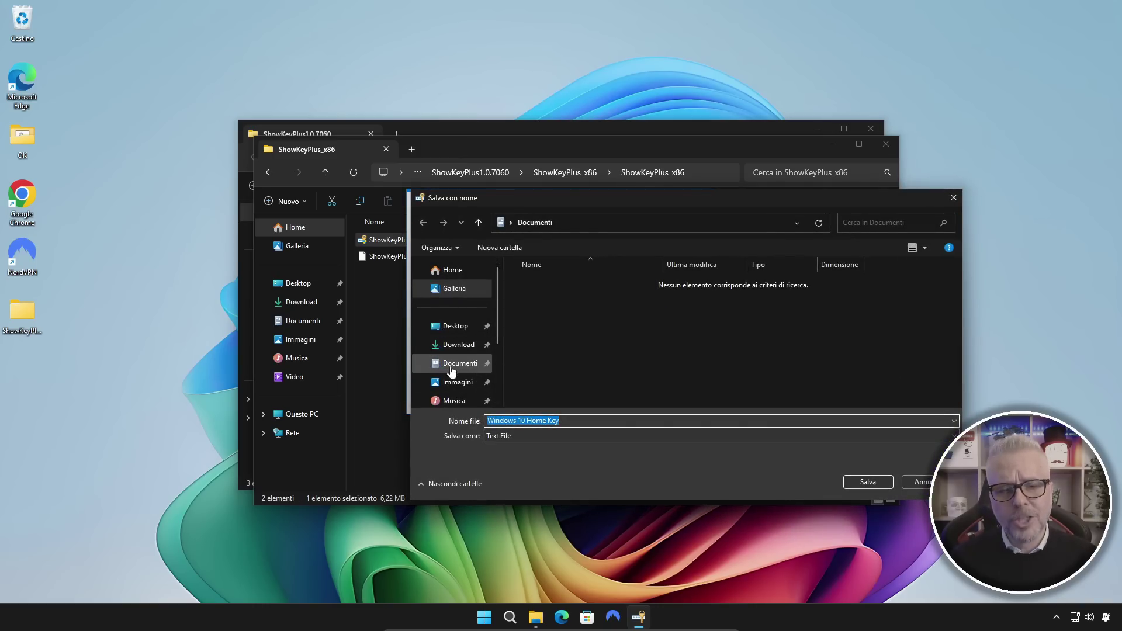
{"action": "left_click", "coordinate": [876, 483]}
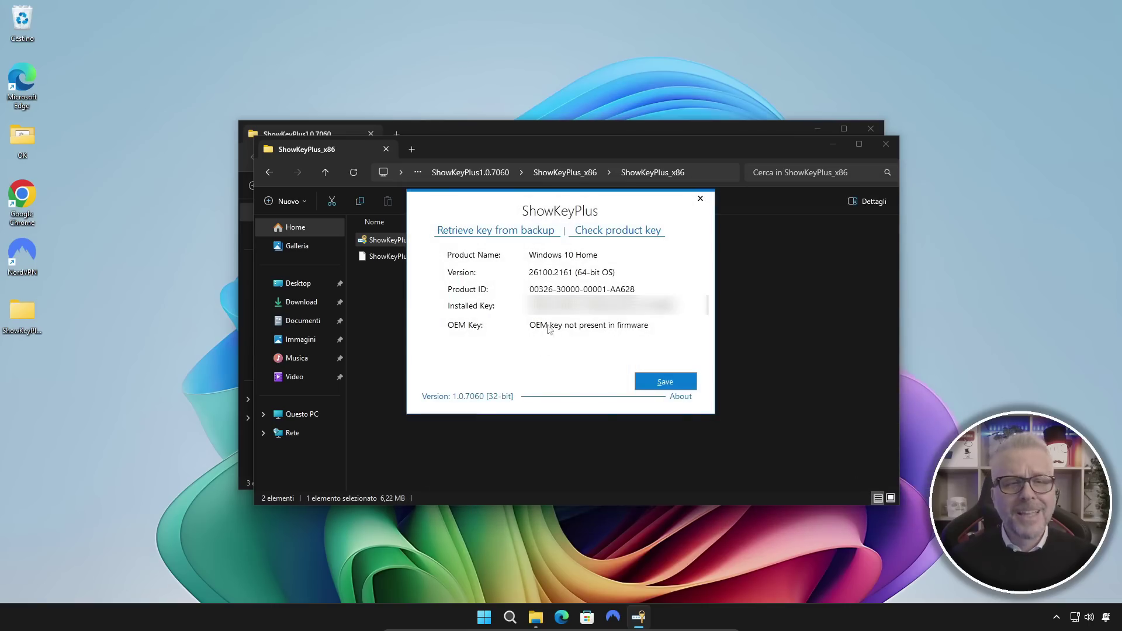
{"action": "left_click", "coordinate": [691, 201]}
{"action": "left_click", "coordinate": [299, 321]}
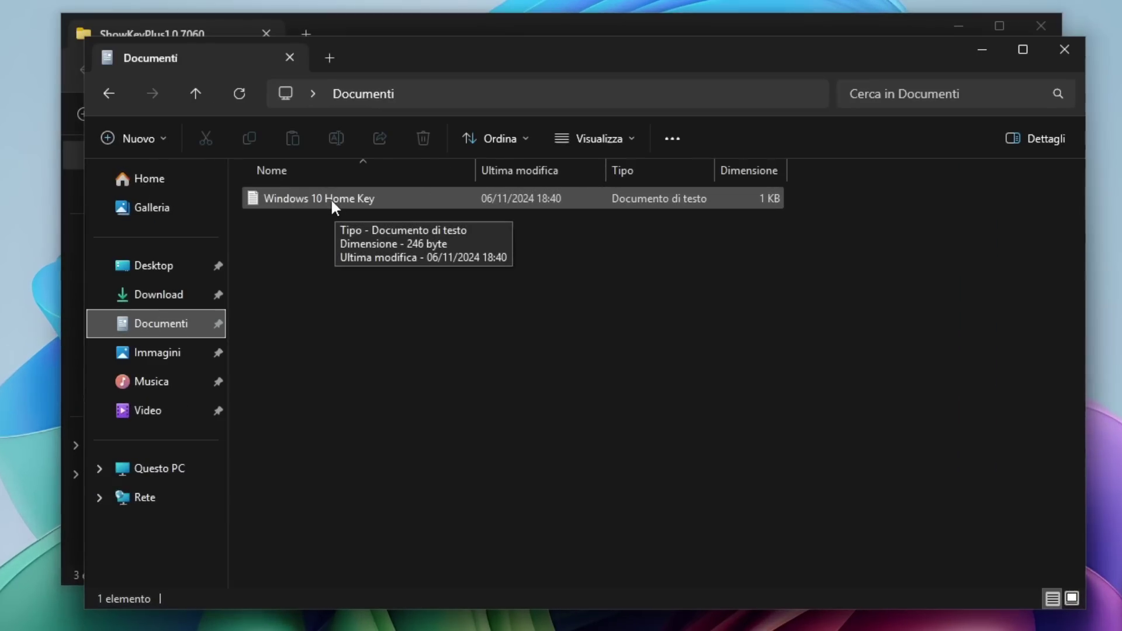
{"action": "double_click", "coordinate": [413, 241]}
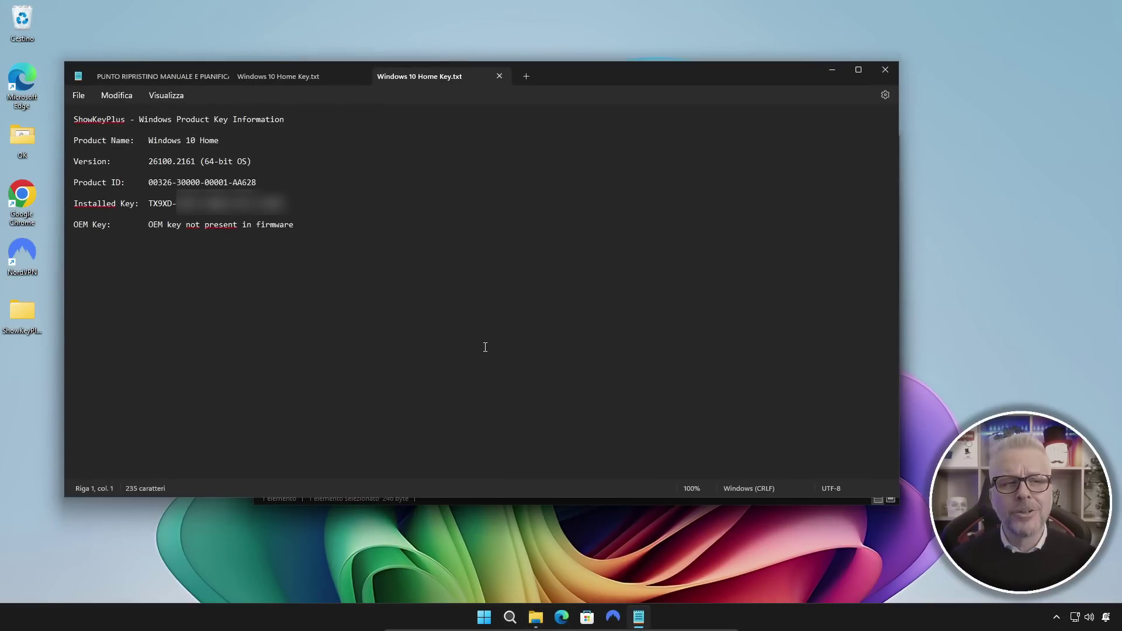